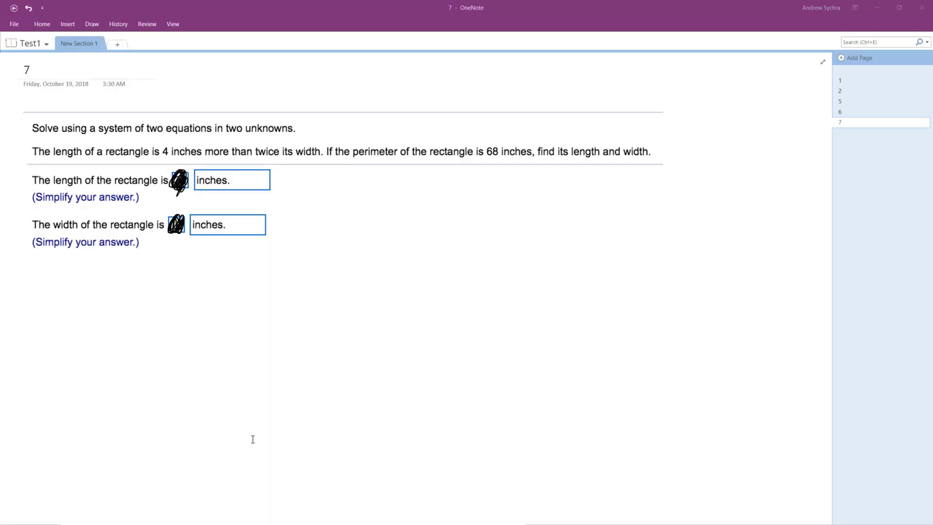
# Sketch a rectangle with the pen to the right of the width question.
pyautogui.click(350, 206)
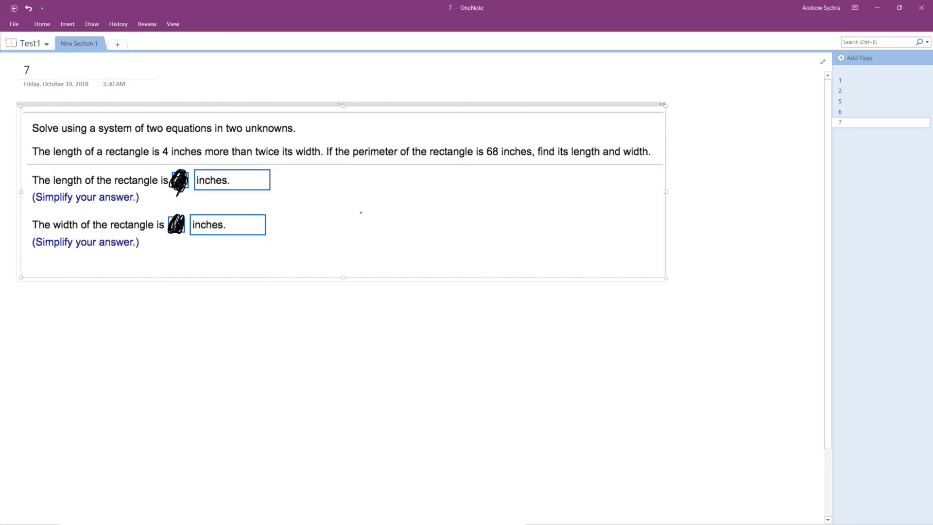
pyautogui.moveTo(347, 216)
pyautogui.mouseDown()
pyautogui.moveTo(501, 214)
pyautogui.moveTo(500, 292)
pyautogui.moveTo(340, 297)
pyautogui.moveTo(351, 216)
pyautogui.mouseUp()
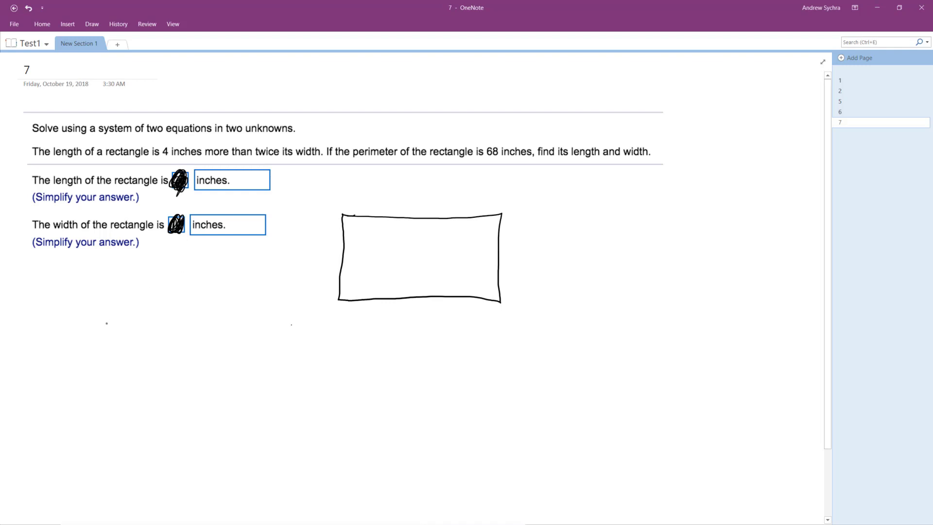
# Handwrite the equation 2l + 2w = 68 below the questions.
pyautogui.moveTo(48, 305); pyautogui.dragTo(66, 331)
pyautogui.moveTo(76, 301)
pyautogui.mouseDown()
pyautogui.moveTo(72, 333)
pyautogui.moveTo(100, 326)
pyautogui.mouseUp()
pyautogui.moveTo(94, 321)
pyautogui.mouseDown()
pyautogui.moveTo(138, 332)
pyautogui.moveTo(169, 321)
pyautogui.mouseUp()
pyautogui.moveTo(180, 330); pyautogui.dragTo(204, 323)
pyautogui.moveTo(227, 304)
pyautogui.mouseDown()
pyautogui.moveTo(219, 320)
pyautogui.moveTo(233, 309)
pyautogui.mouseUp()
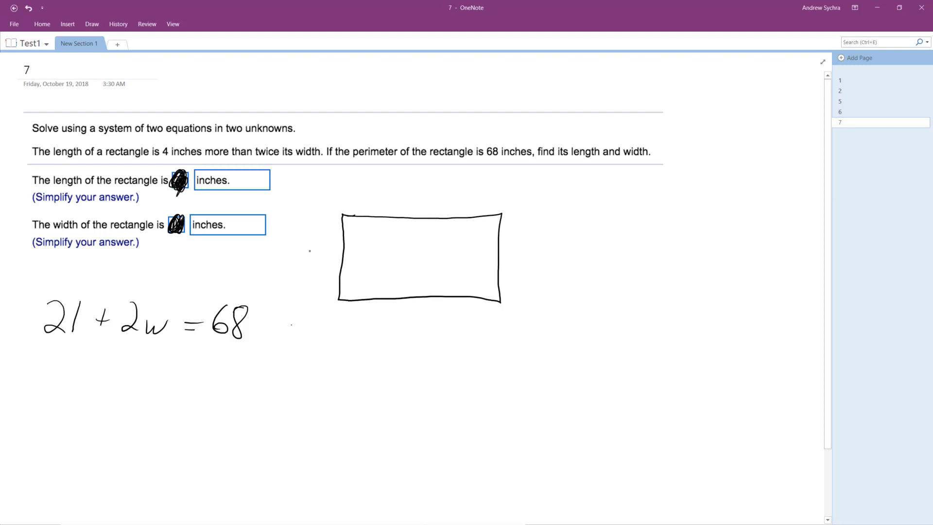
# Ink 'w' beside the rectangle's side and '2w+4' above it, fixing the mistaken 'x'.
pyautogui.moveTo(314, 244)
pyautogui.mouseDown()
pyautogui.moveTo(324, 263)
pyautogui.moveTo(334, 244)
pyautogui.mouseUp()
pyautogui.moveTo(369, 183)
pyautogui.mouseDown()
pyautogui.moveTo(388, 207)
pyautogui.moveTo(407, 208)
pyautogui.mouseUp()
pyautogui.moveTo(406, 193)
pyautogui.mouseDown()
pyautogui.moveTo(392, 208)
pyautogui.moveTo(417, 197)
pyautogui.moveTo(433, 202)
pyautogui.mouseUp()
pyautogui.moveTo(427, 196)
pyautogui.mouseDown()
pyautogui.moveTo(427, 209)
pyautogui.moveTo(459, 199)
pyautogui.mouseUp()
pyautogui.moveTo(454, 186); pyautogui.dragTo(454, 211)
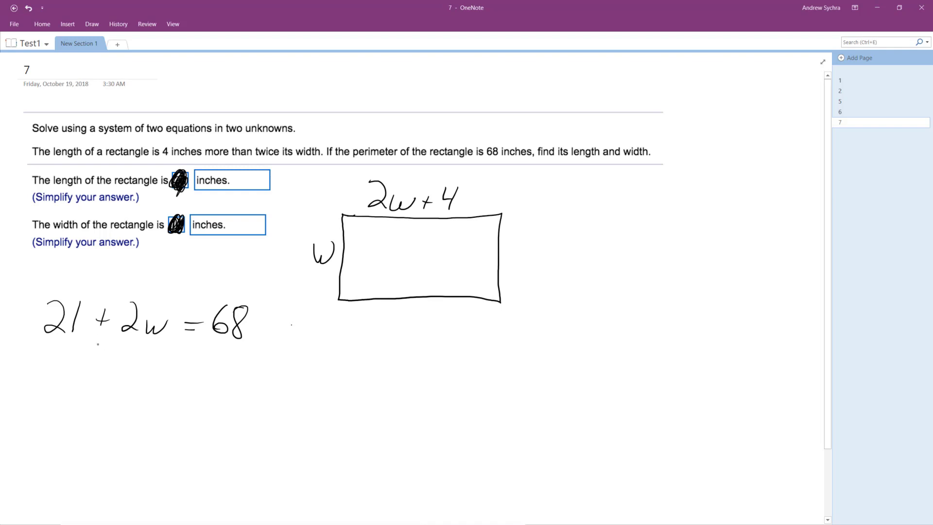
# Write the substituted equation 2(2w+4) + 2w = 68 below the first equation.
pyautogui.moveTo(37, 404); pyautogui.dragTo(55, 434)
pyautogui.moveTo(73, 386); pyautogui.dragTo(71, 439)
pyautogui.moveTo(71, 405)
pyautogui.mouseDown()
pyautogui.moveTo(89, 435)
pyautogui.moveTo(113, 417)
pyautogui.moveTo(121, 436)
pyautogui.mouseUp()
pyautogui.moveTo(142, 400)
pyautogui.mouseDown()
pyautogui.moveTo(144, 436)
pyautogui.moveTo(180, 437)
pyautogui.mouseUp()
pyautogui.moveTo(203, 401); pyautogui.dragTo(217, 431)
pyautogui.moveTo(219, 420)
pyautogui.mouseDown()
pyautogui.moveTo(263, 425)
pyautogui.moveTo(265, 416)
pyautogui.mouseUp()
pyautogui.moveTo(295, 393)
pyautogui.mouseDown()
pyautogui.moveTo(281, 426)
pyautogui.moveTo(302, 430)
pyautogui.moveTo(310, 402)
pyautogui.mouseUp()
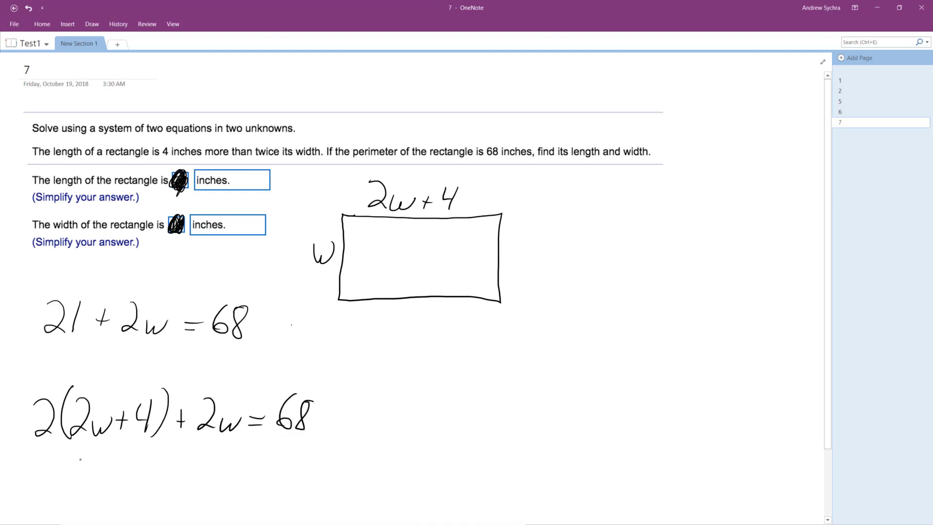
# Write the expanded line 4w + 8 + 2w = 68.
pyautogui.moveTo(79, 459); pyautogui.dragTo(78, 494)
pyautogui.moveTo(64, 463)
pyautogui.mouseDown()
pyautogui.moveTo(127, 486)
pyautogui.moveTo(134, 474)
pyautogui.mouseUp()
pyautogui.moveTo(152, 460); pyautogui.dragTo(173, 484)
pyautogui.moveTo(164, 473)
pyautogui.mouseDown()
pyautogui.moveTo(205, 487)
pyautogui.moveTo(230, 475)
pyautogui.mouseUp()
pyautogui.moveTo(239, 480); pyautogui.dragTo(259, 472)
pyautogui.moveTo(285, 456)
pyautogui.mouseDown()
pyautogui.moveTo(275, 474)
pyautogui.moveTo(385, 409)
pyautogui.moveTo(378, 425)
pyautogui.mouseUp()
# Arrow to 6w = 60, divide both sides by 6, and write w = 10 inches.
pyautogui.moveTo(428, 397)
pyautogui.mouseDown()
pyautogui.moveTo(415, 418)
pyautogui.moveTo(477, 422)
pyautogui.mouseUp()
pyautogui.moveTo(462, 415)
pyautogui.mouseDown()
pyautogui.moveTo(498, 419)
pyautogui.moveTo(521, 404)
pyautogui.mouseUp()
pyautogui.moveTo(404, 439)
pyautogui.mouseDown()
pyautogui.moveTo(438, 437)
pyautogui.moveTo(418, 457)
pyautogui.mouseUp()
pyautogui.moveTo(483, 438)
pyautogui.mouseDown()
pyautogui.moveTo(546, 441)
pyautogui.moveTo(504, 458)
pyautogui.mouseUp()
pyautogui.moveTo(433, 481); pyautogui.dragTo(478, 483)
pyautogui.moveTo(461, 492); pyautogui.dragTo(487, 495)
pyautogui.moveTo(500, 480); pyautogui.dragTo(530, 493)
pyautogui.moveTo(538, 483)
pyautogui.mouseDown()
pyautogui.moveTo(534, 491)
pyautogui.moveTo(546, 489)
pyautogui.mouseUp()
pyautogui.moveTo(551, 483); pyautogui.dragTo(558, 496)
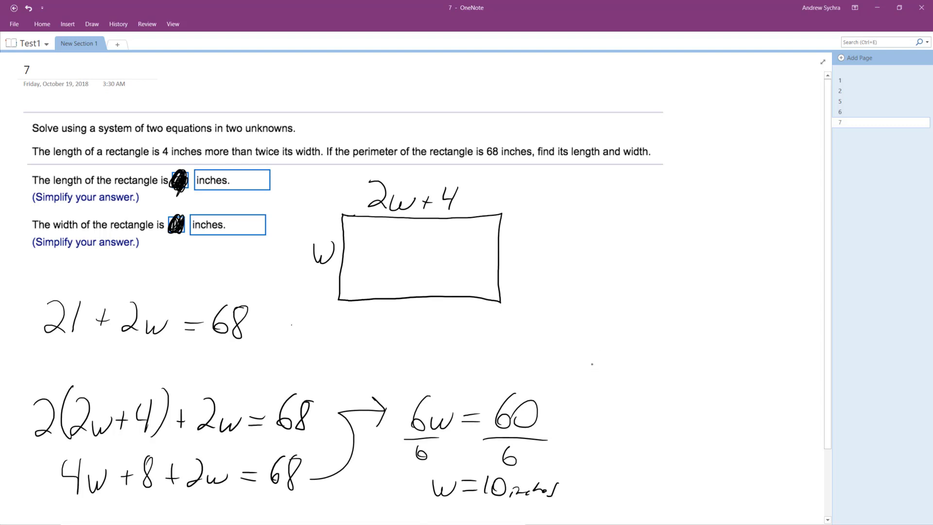
# Write 'length: 24 inches' and erase the scribbles covering the answer boxes.
pyautogui.moveTo(591, 365); pyautogui.dragTo(606, 386)
pyautogui.moveTo(621, 357)
pyautogui.mouseDown()
pyautogui.moveTo(620, 385)
pyautogui.moveTo(625, 372)
pyautogui.moveTo(633, 387)
pyautogui.moveTo(686, 377)
pyautogui.mouseUp()
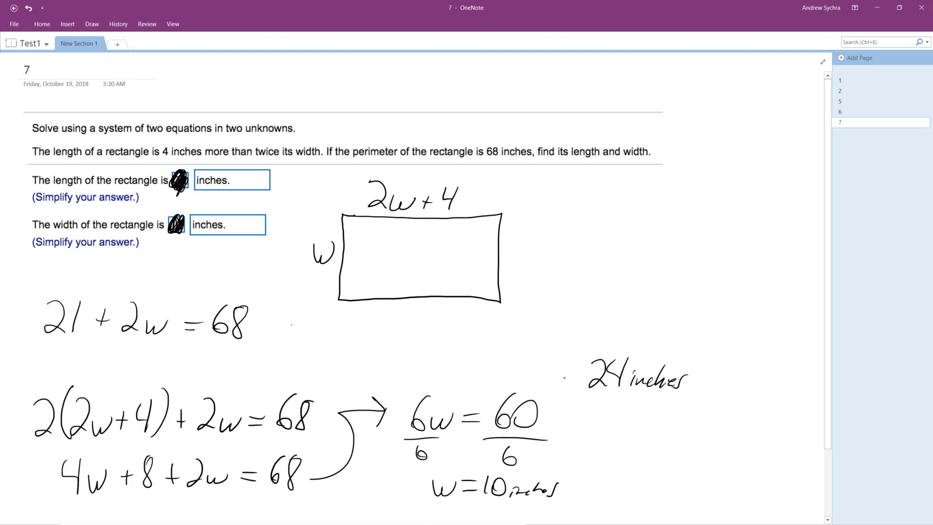
pyautogui.moveTo(537, 355)
pyautogui.mouseDown()
pyautogui.moveTo(546, 394)
pyautogui.moveTo(559, 382)
pyautogui.mouseUp()
pyautogui.moveTo(563, 360); pyautogui.dragTo(571, 382)
pyautogui.click(178, 183)
pyautogui.click(176, 225)
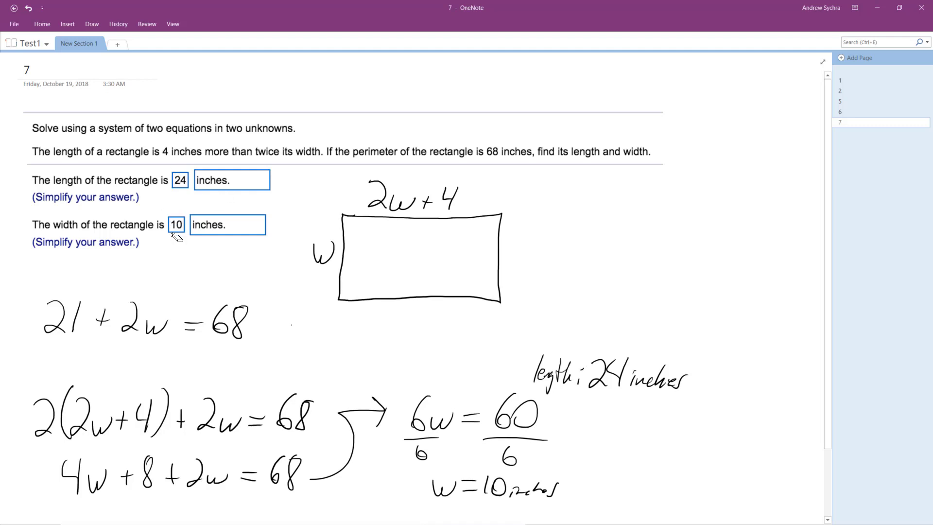